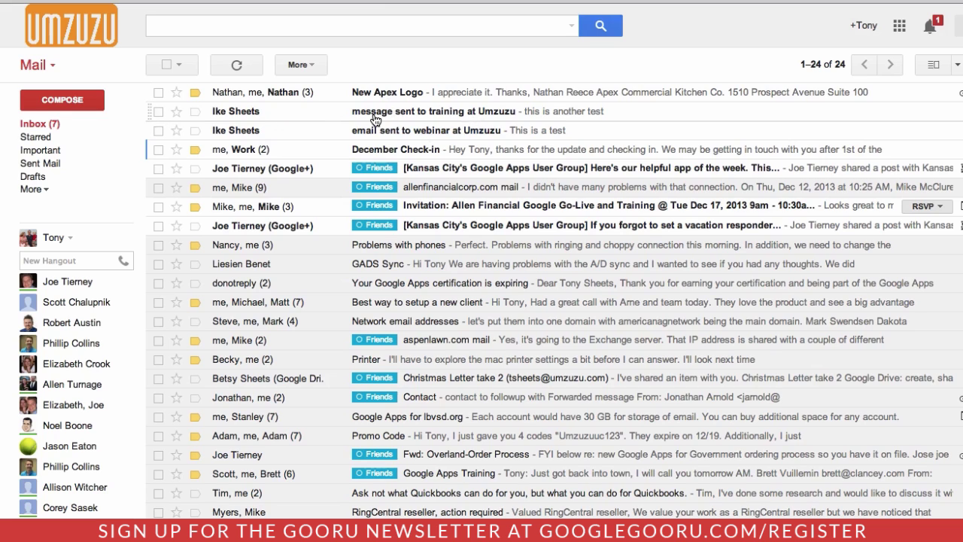
left_click(319, 112)
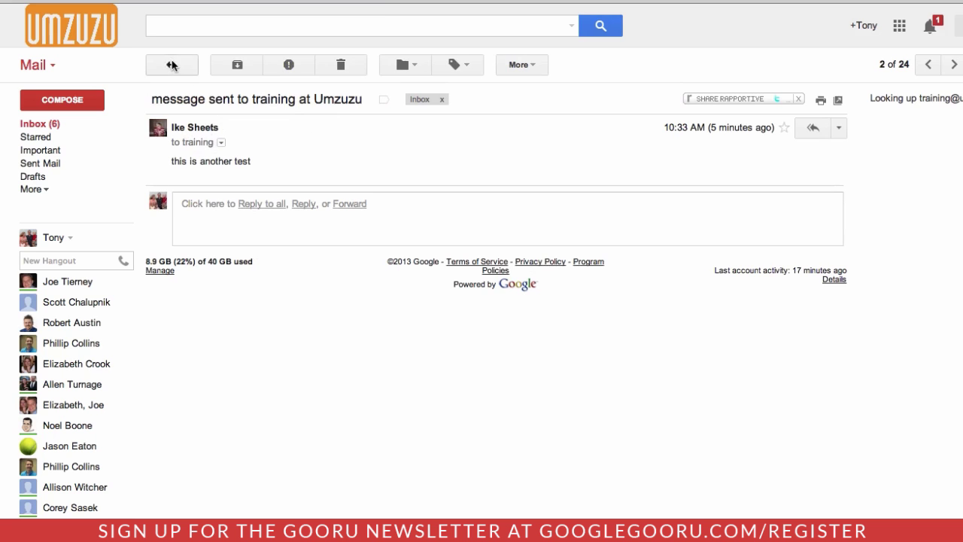
left_click(170, 65)
left_click(316, 133)
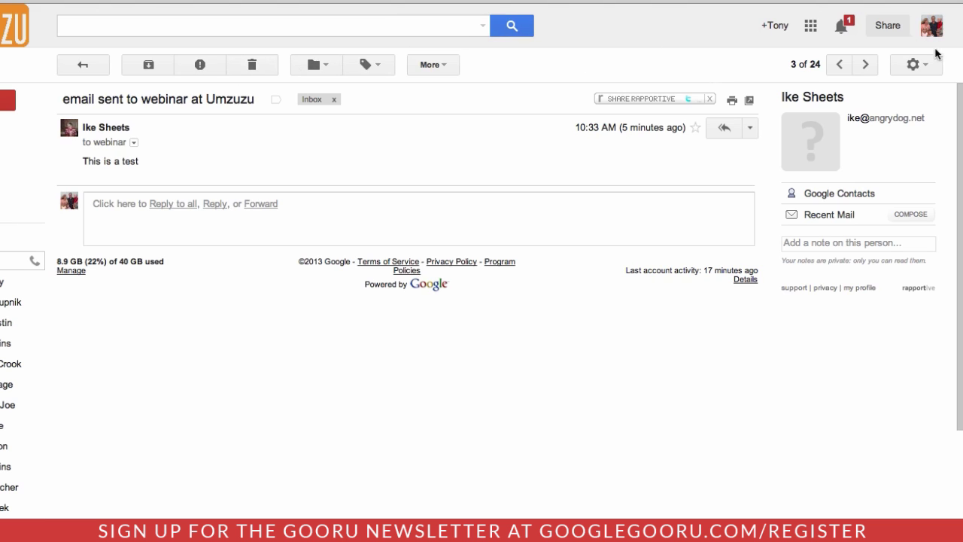
Step: Go to the Accounts section of Gmail's settings
left_click(922, 68)
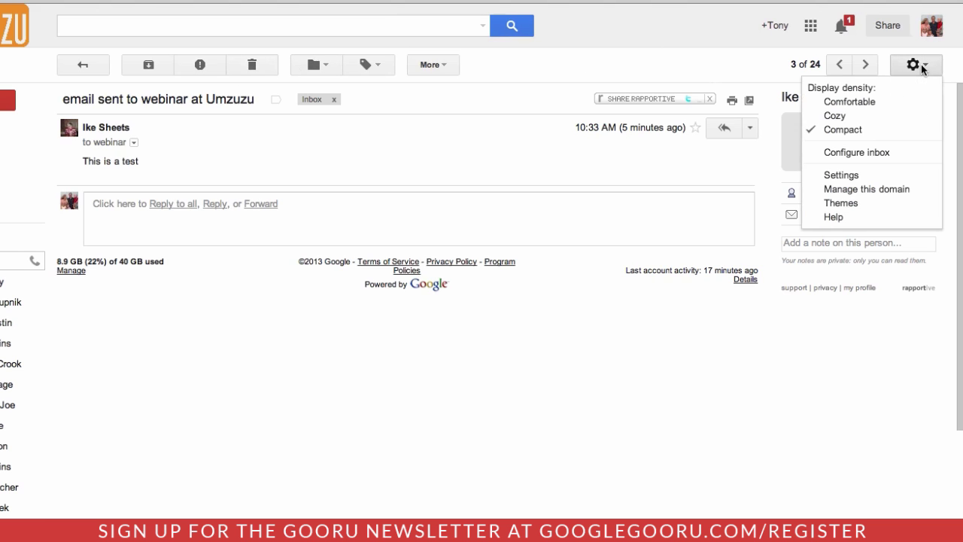
left_click(866, 177)
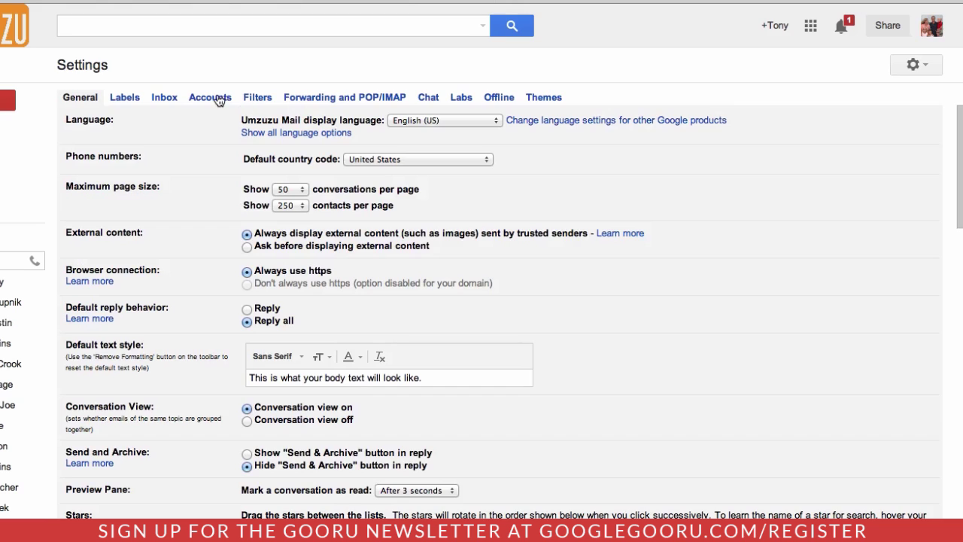
left_click(216, 96)
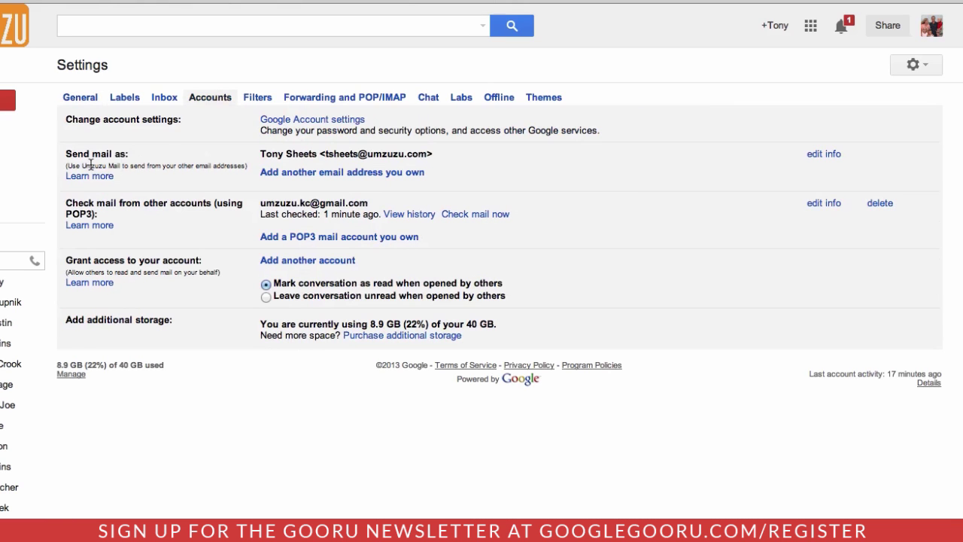
Step: Add the webinar address as send-as 'Umzuzu Webinar', not an alias, and send its verification
left_click(337, 173)
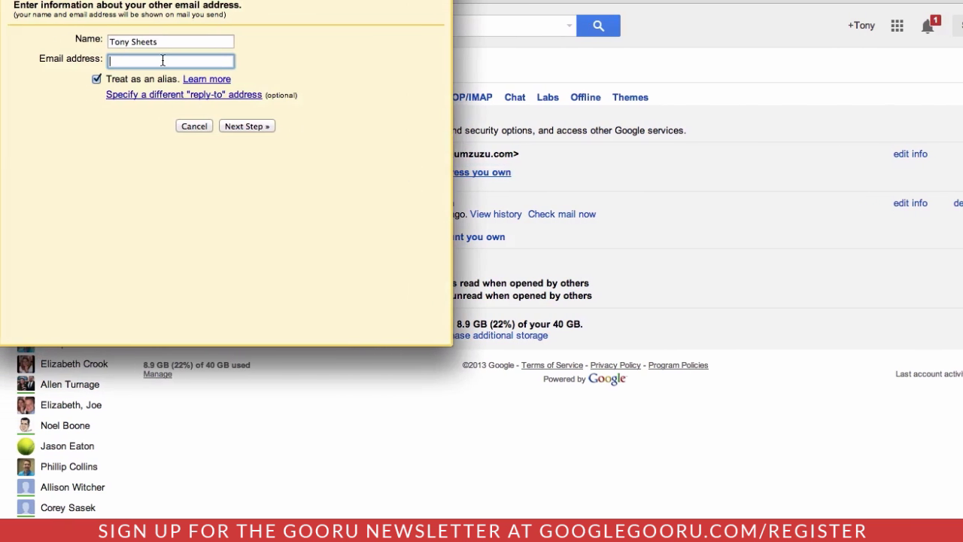
key("shift+Tab")
type("U")
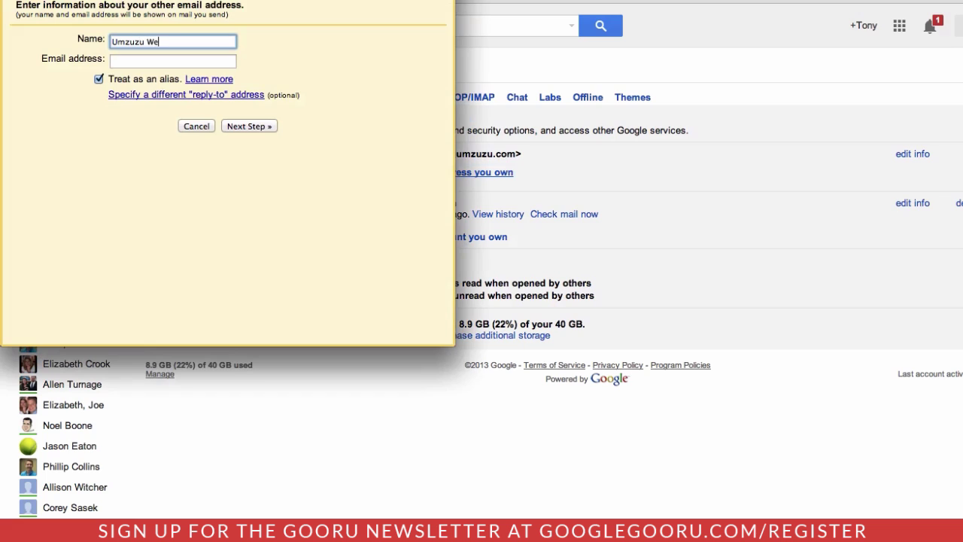
left_click(131, 55)
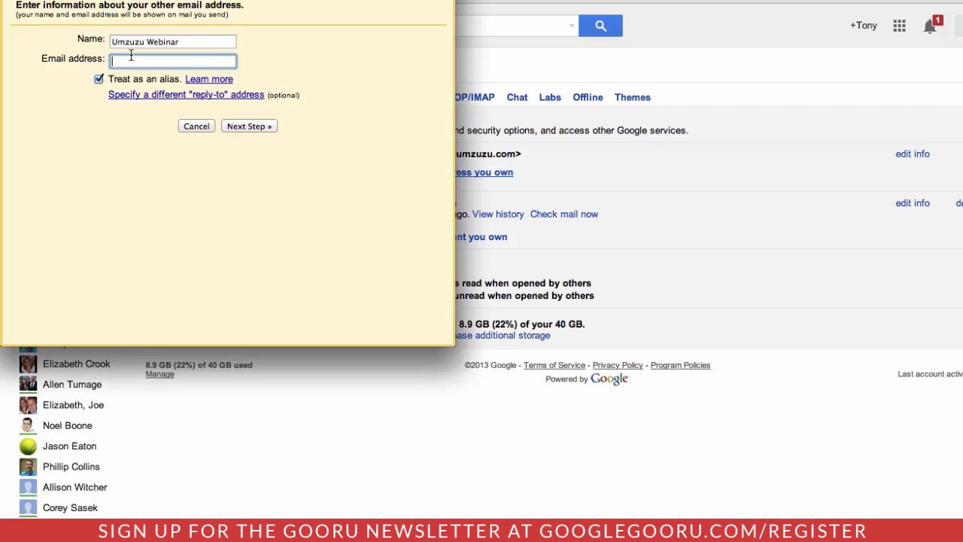
left_click(99, 79)
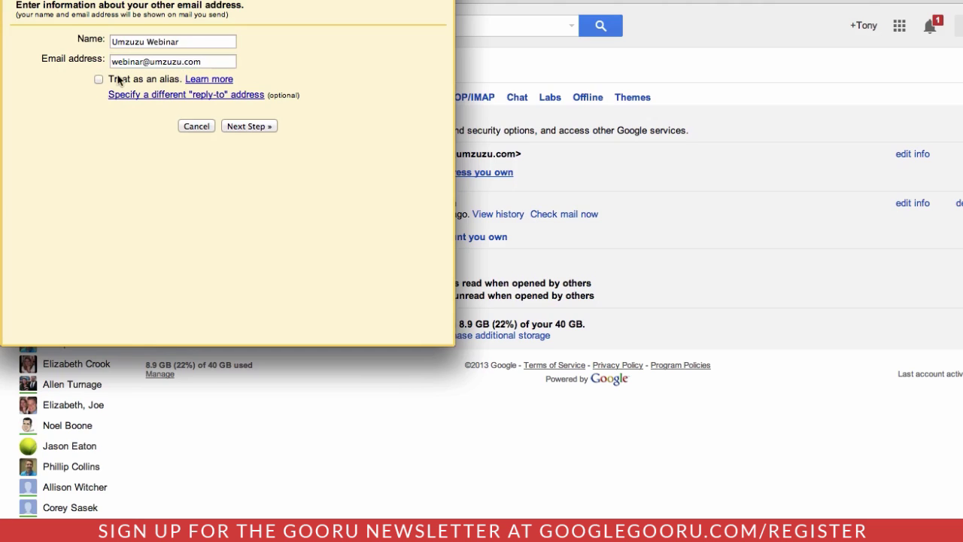
left_click(246, 128)
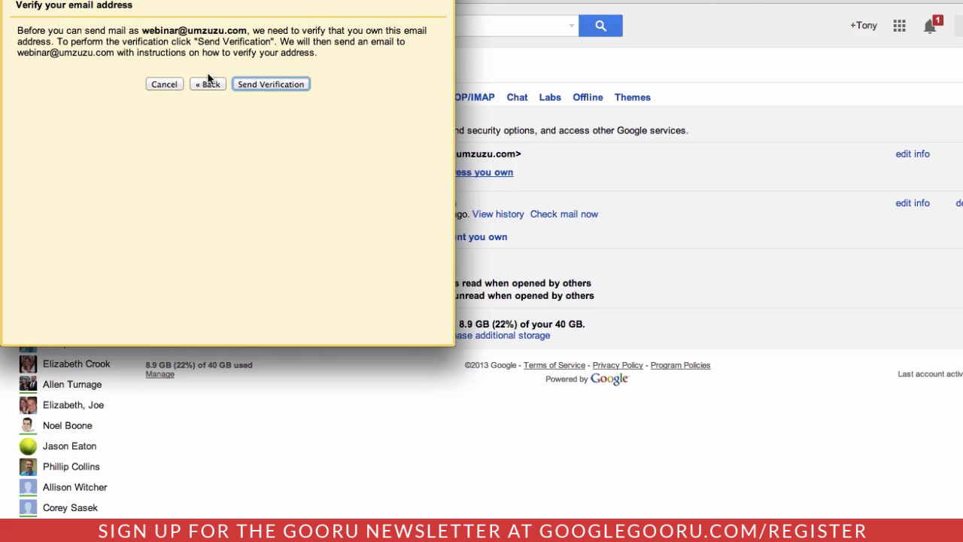
left_click(255, 87)
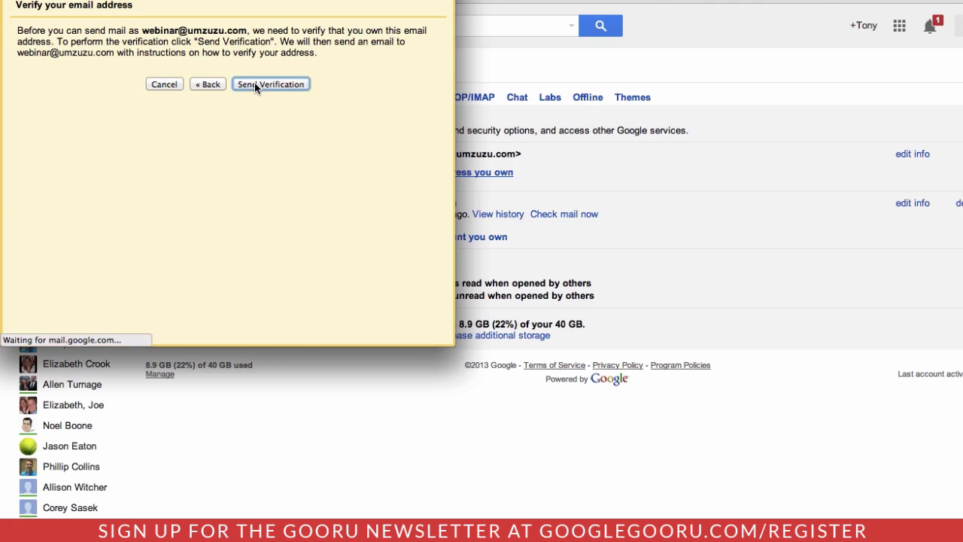
left_click(222, 122)
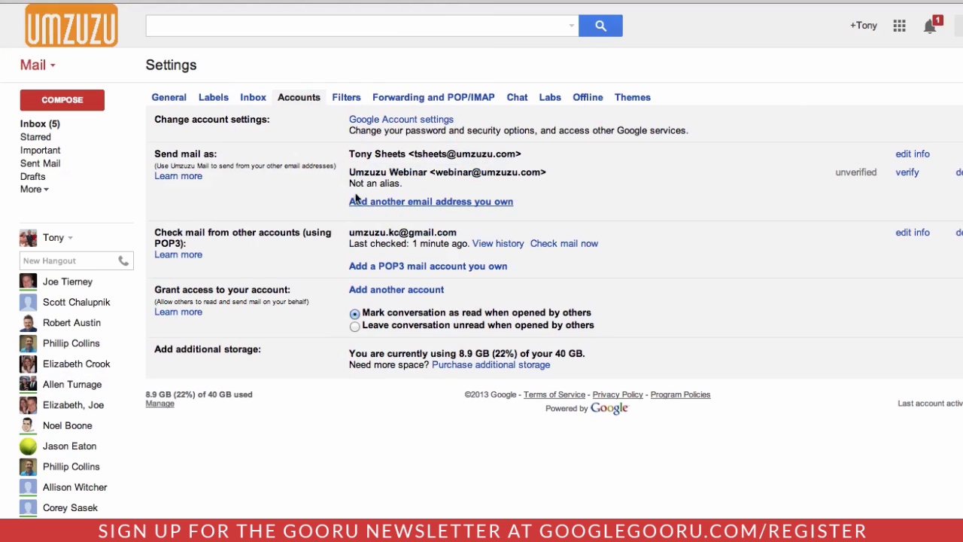
Step: Add the training address as send-as 'Training Umzuzu', not an alias, and send its verification email
left_click(396, 204)
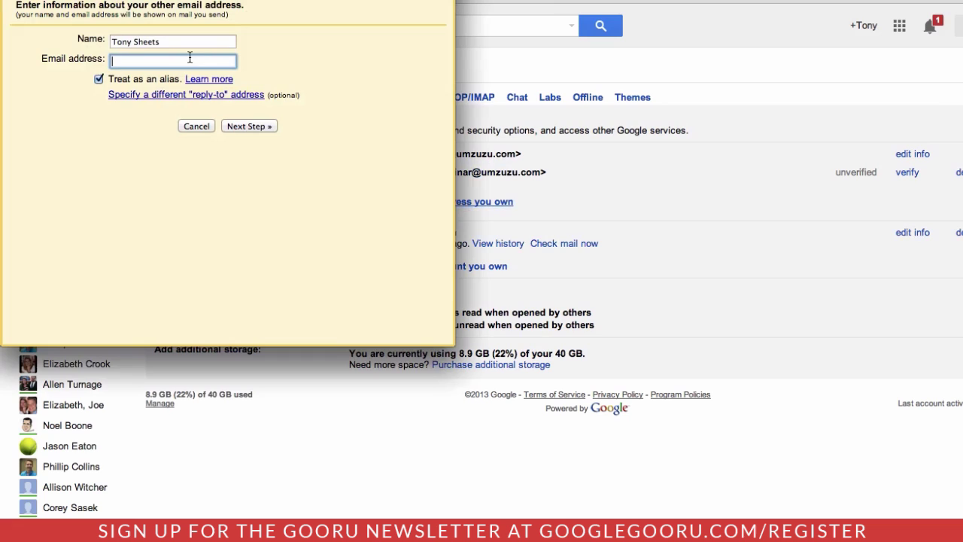
key("super+a")
type("Tr")
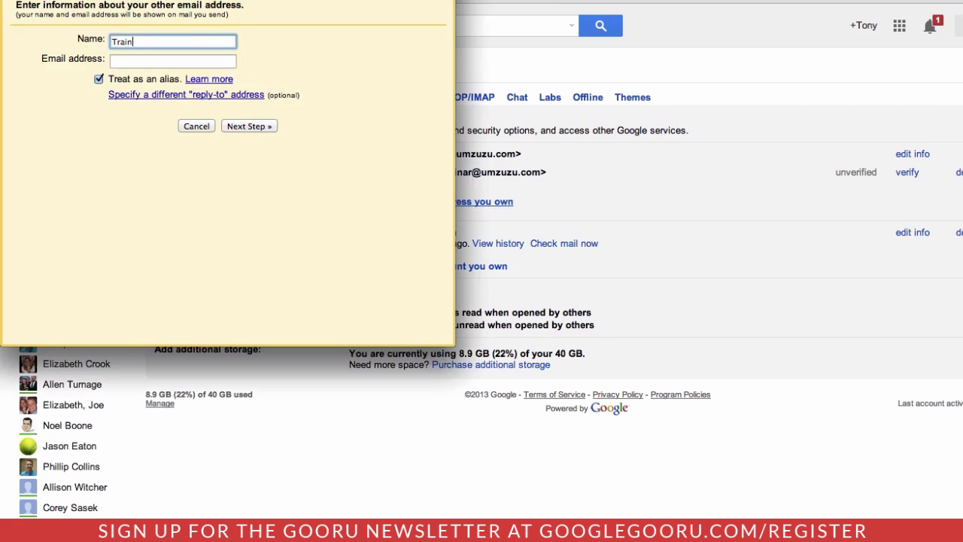
type("aining Umzuzu")
key("Tab")
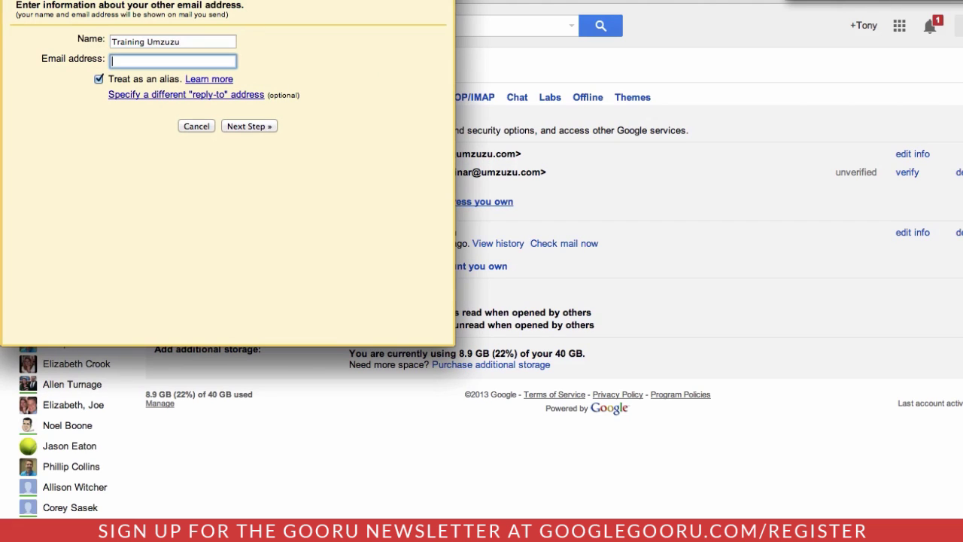
left_click(99, 79)
left_click(238, 128)
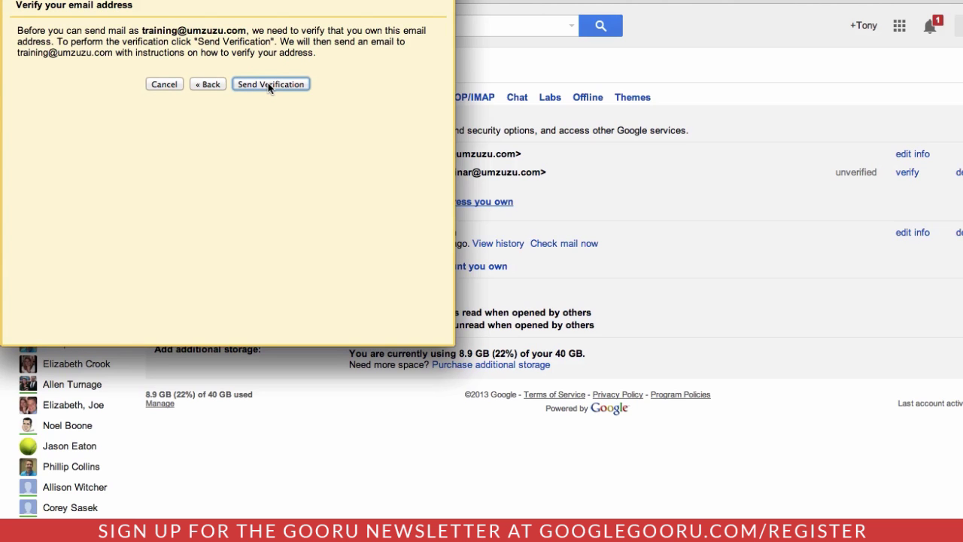
left_click(268, 84)
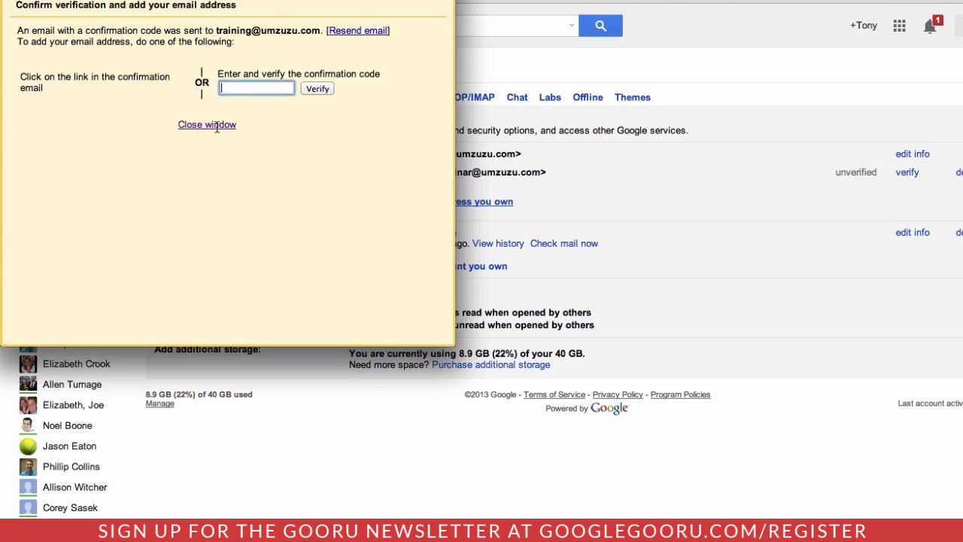
left_click(207, 125)
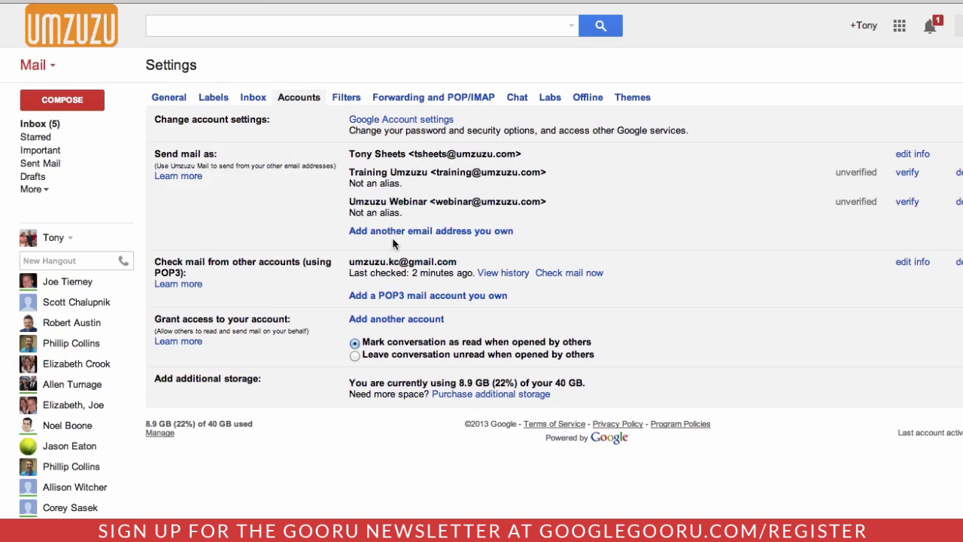
Step: Confirm the webinar address through its confirmation email, then open the training confirmation email
left_click(39, 124)
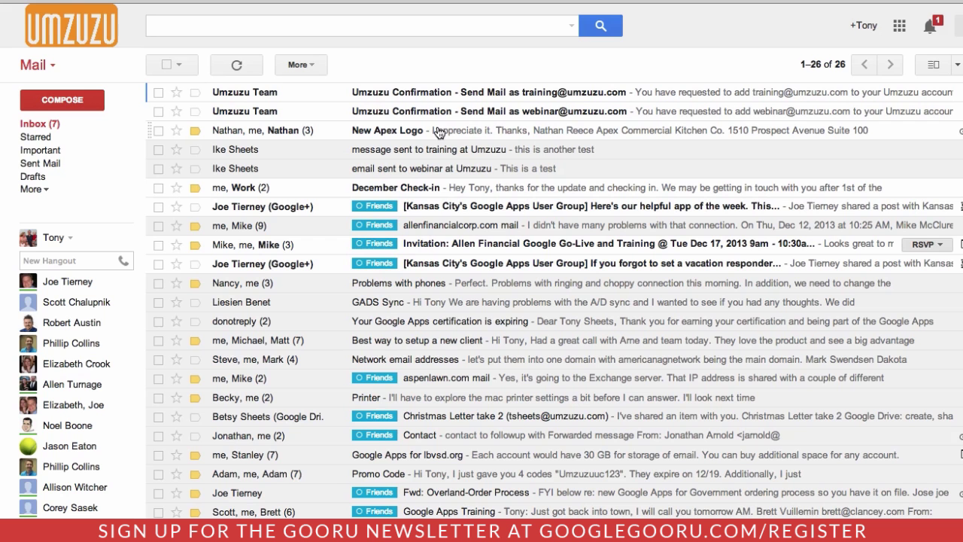
left_click(472, 113)
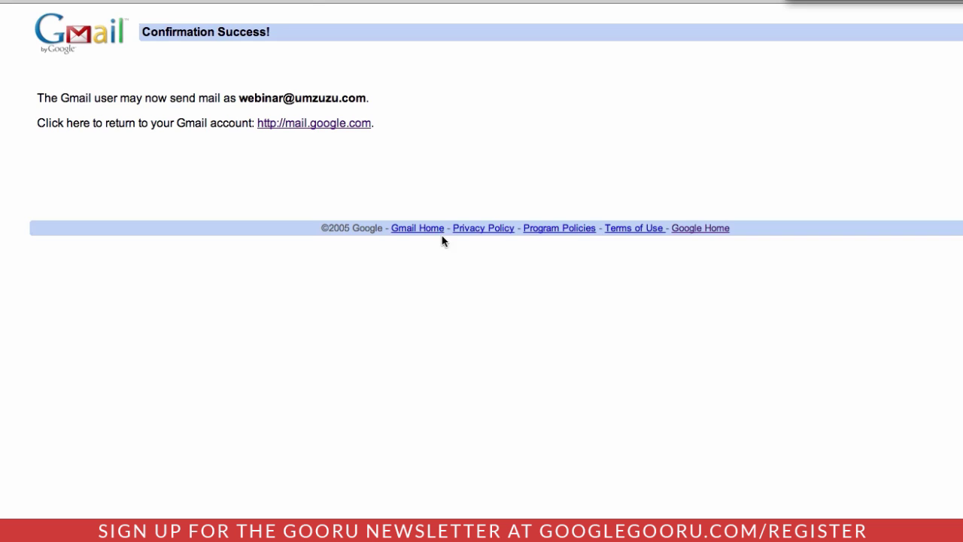
key("ctrl+w")
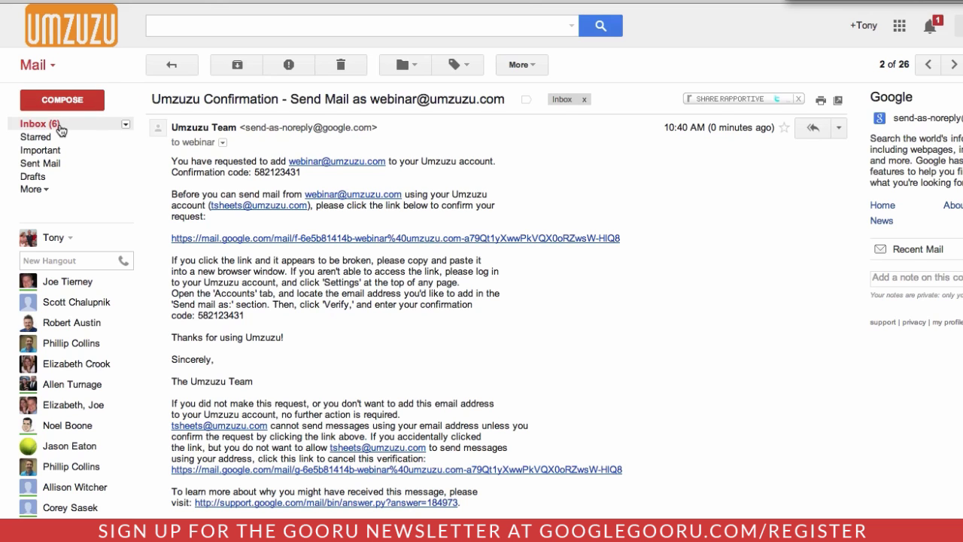
left_click(53, 125)
left_click(444, 93)
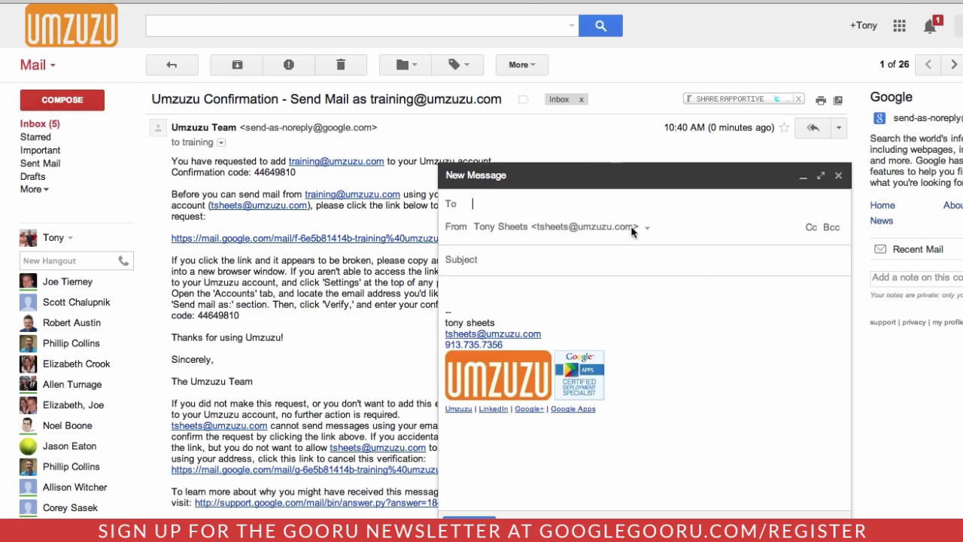
Step: Check both new addresses appear under From, discard the draft, and select the training address in the email
left_click(639, 225)
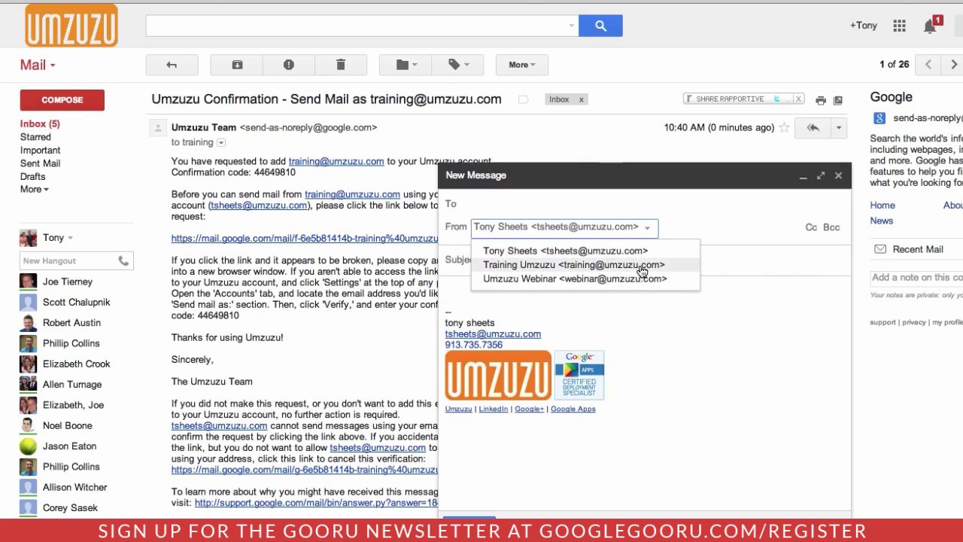
left_click(838, 175)
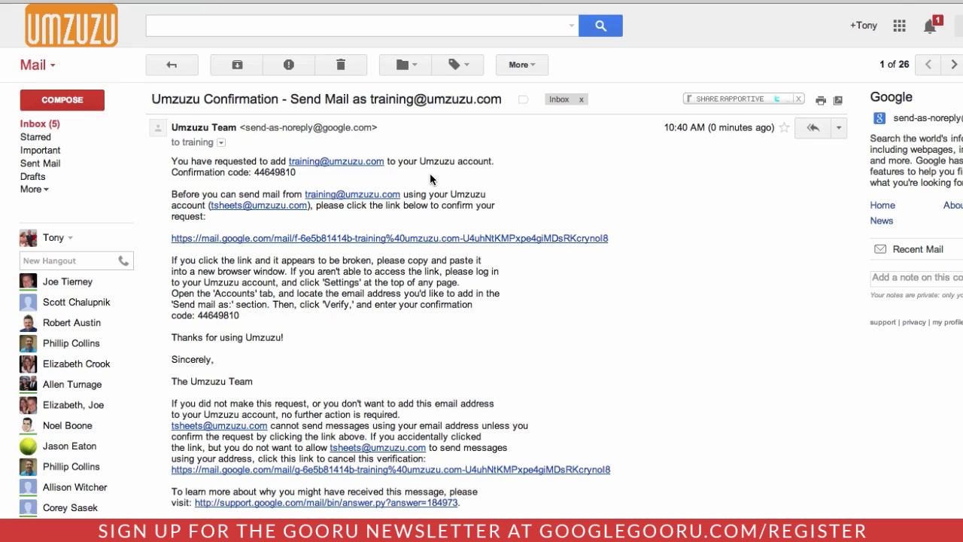
mouse_move(290, 162)
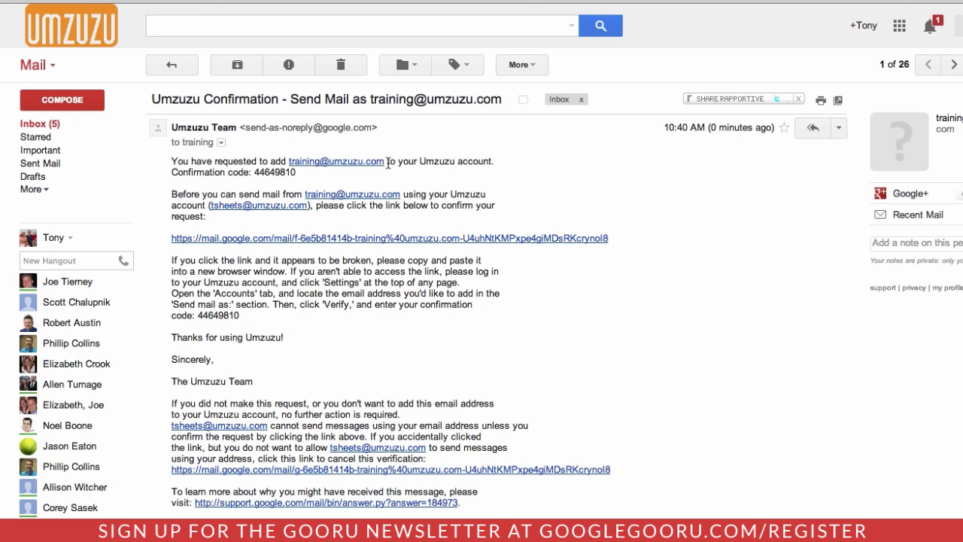
left_click_drag(385, 163, 292, 166)
key("ctrl+c")
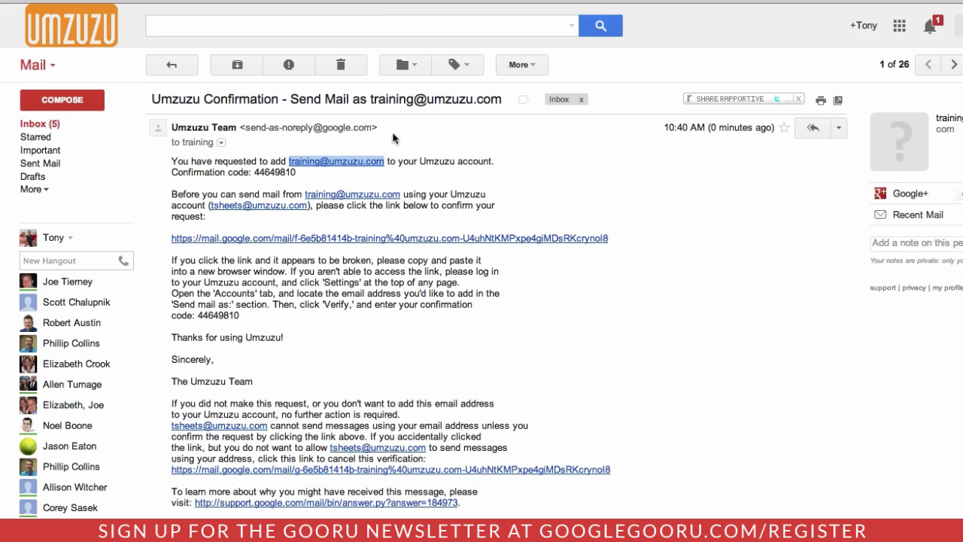
Step: Search for mail sent to the pasted training address and start a filter from that search
left_click(570, 27)
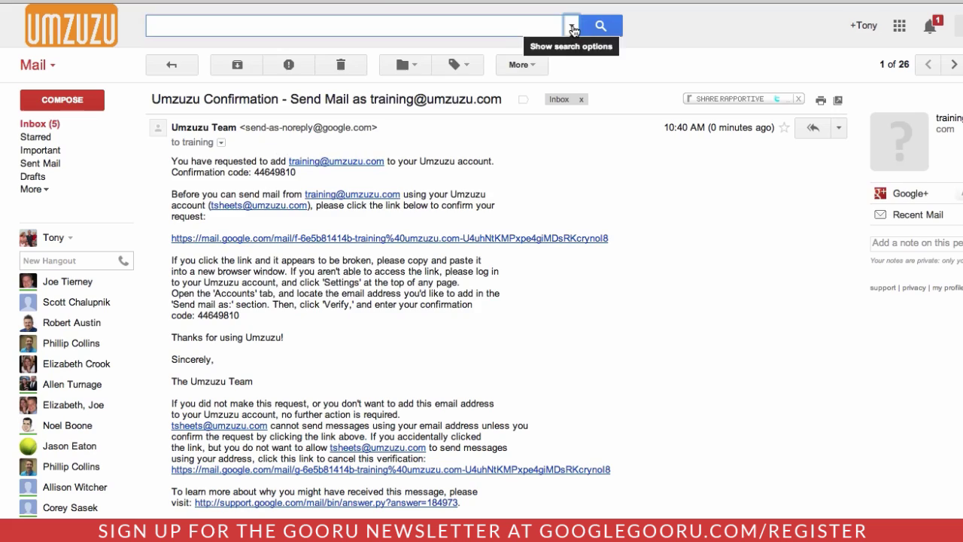
left_click(572, 28)
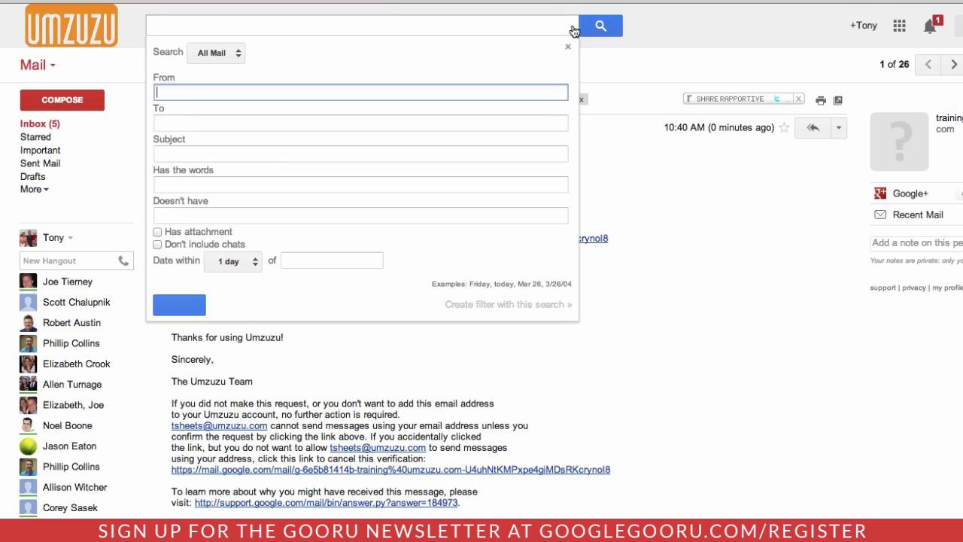
left_click(162, 122)
key("ctrl+v")
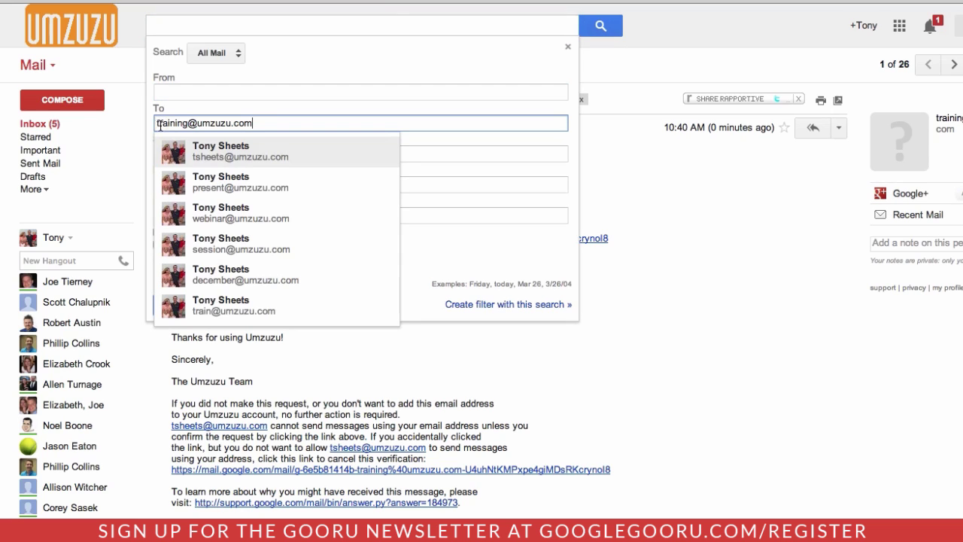
left_click(411, 76)
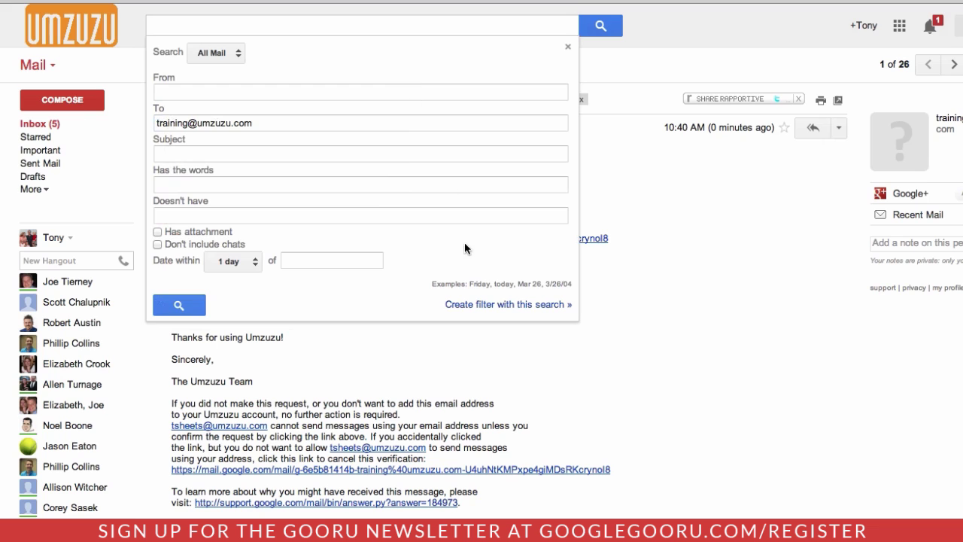
left_click(481, 304)
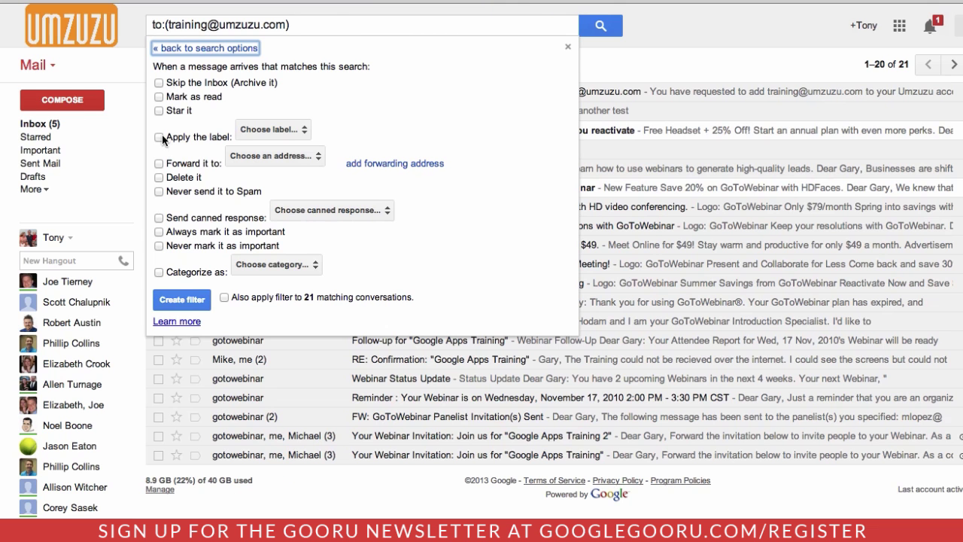
Step: Have the filter apply a new Training label, including the 21 existing matching conversations
left_click(158, 139)
left_click(289, 128)
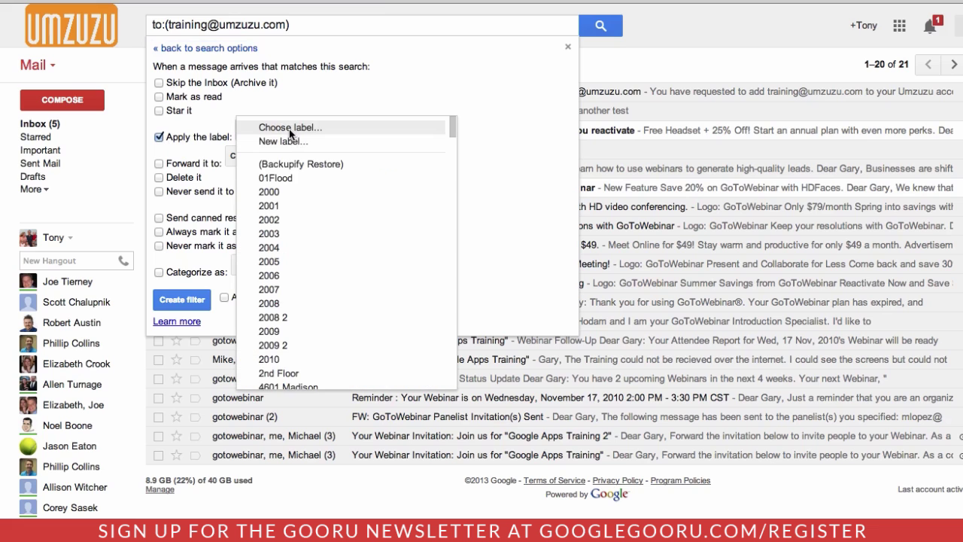
left_click(302, 142)
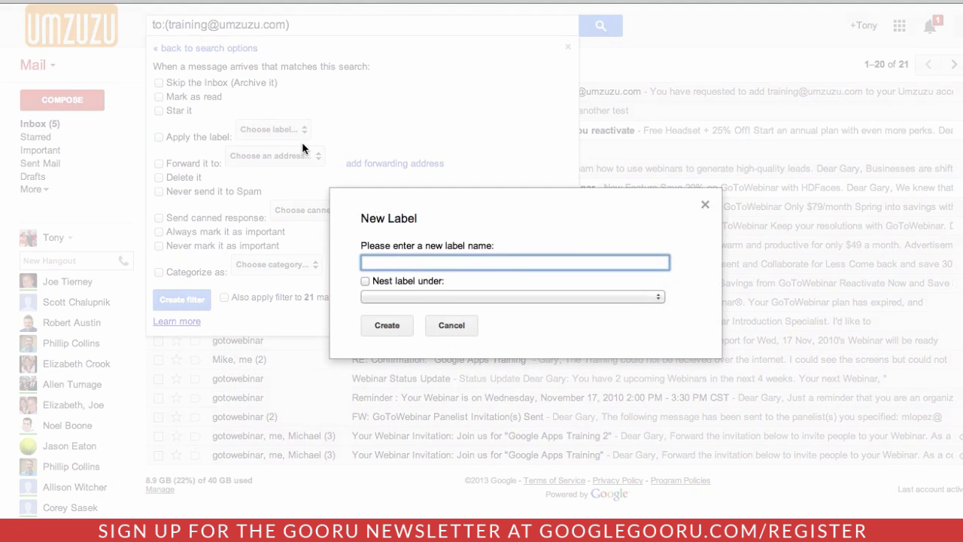
left_click(372, 325)
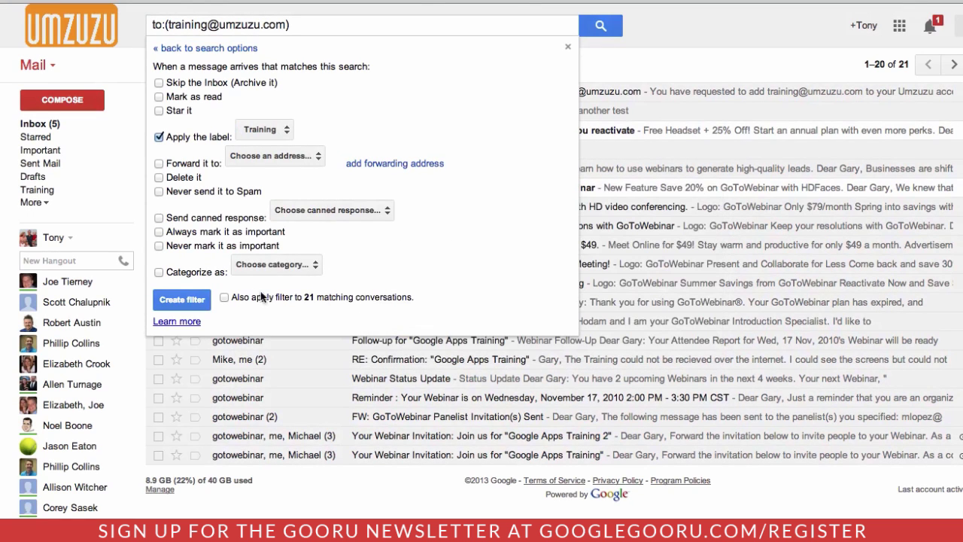
left_click(224, 297)
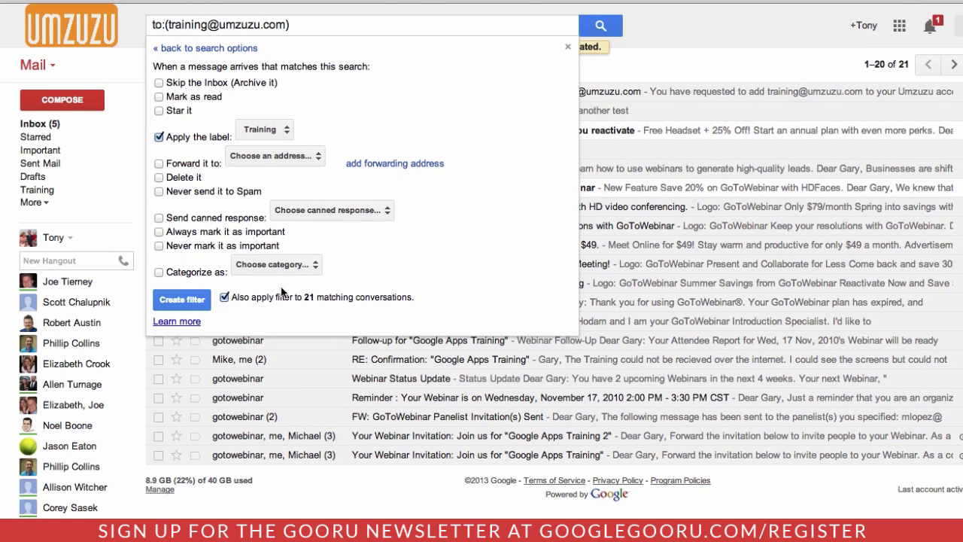
left_click(181, 299)
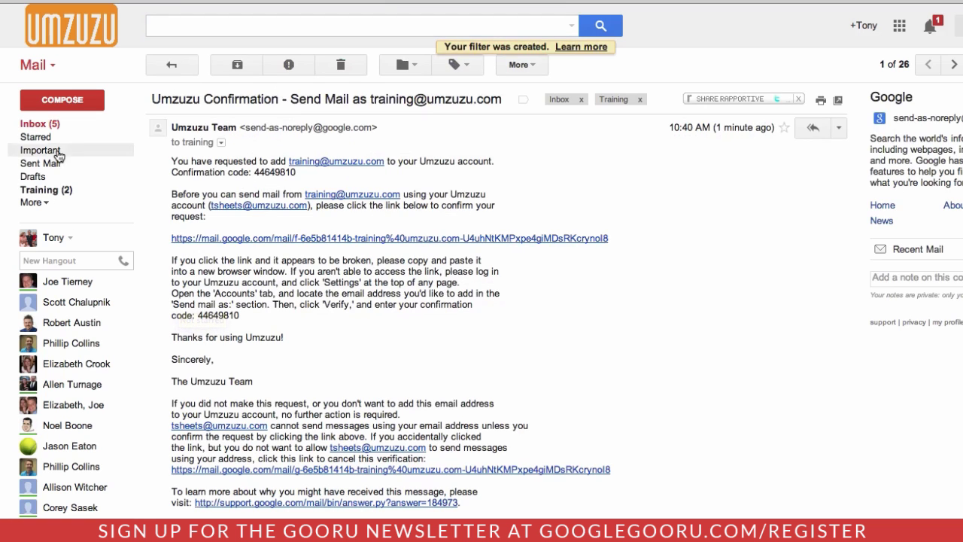
Step: Colour the Training label pink, then bring up the advanced search form
left_click(49, 126)
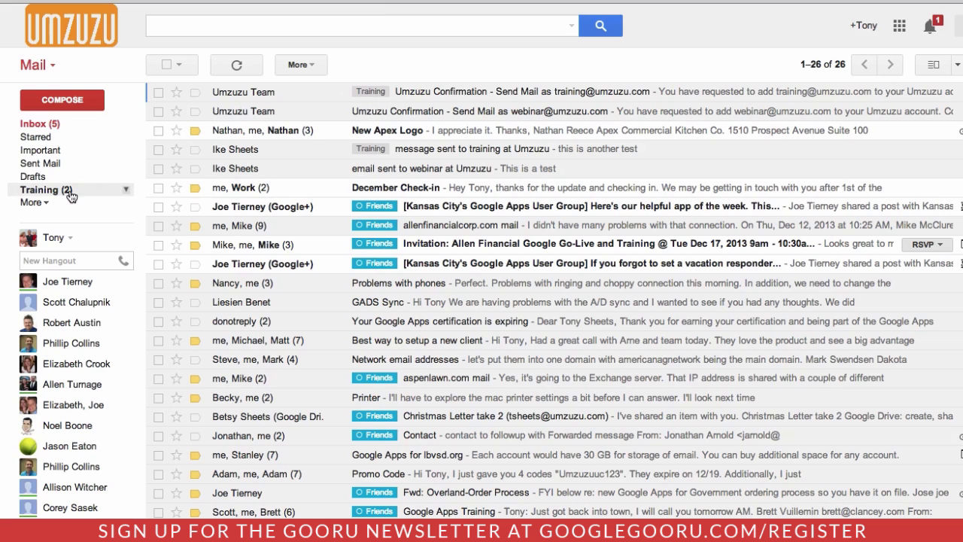
left_click(127, 193)
mouse_move(181, 206)
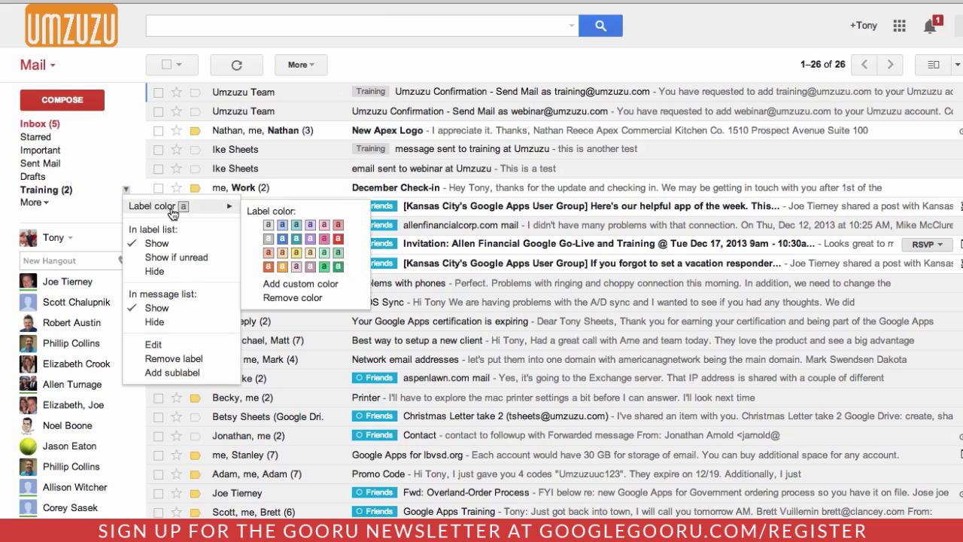
left_click(336, 237)
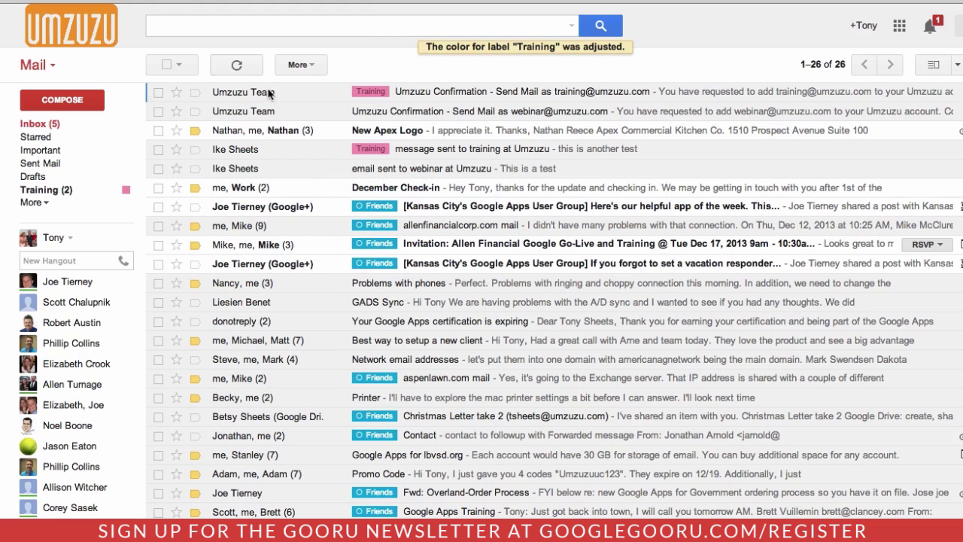
left_click(570, 28)
Step: Search for mail sent to the webinar address and start a filter from it
left_click(224, 123)
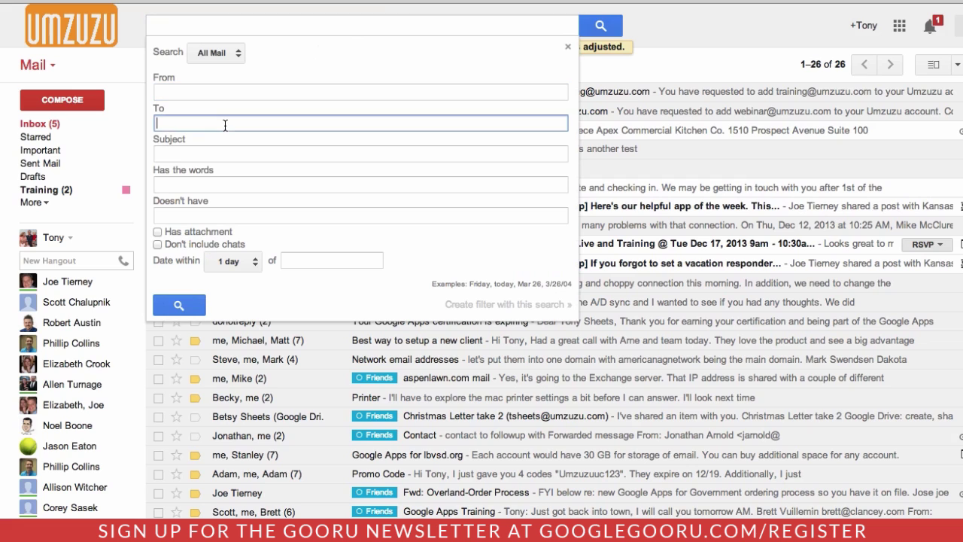
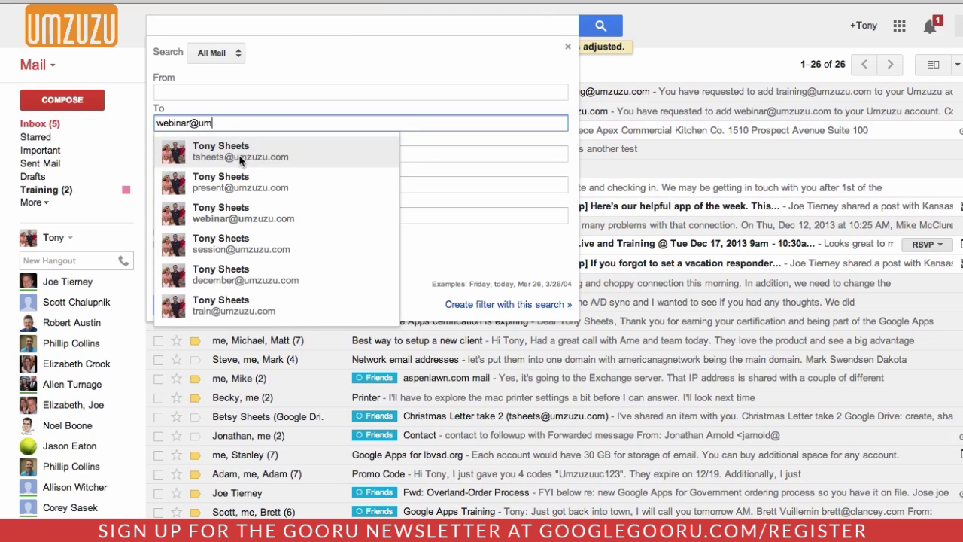
left_click(232, 218)
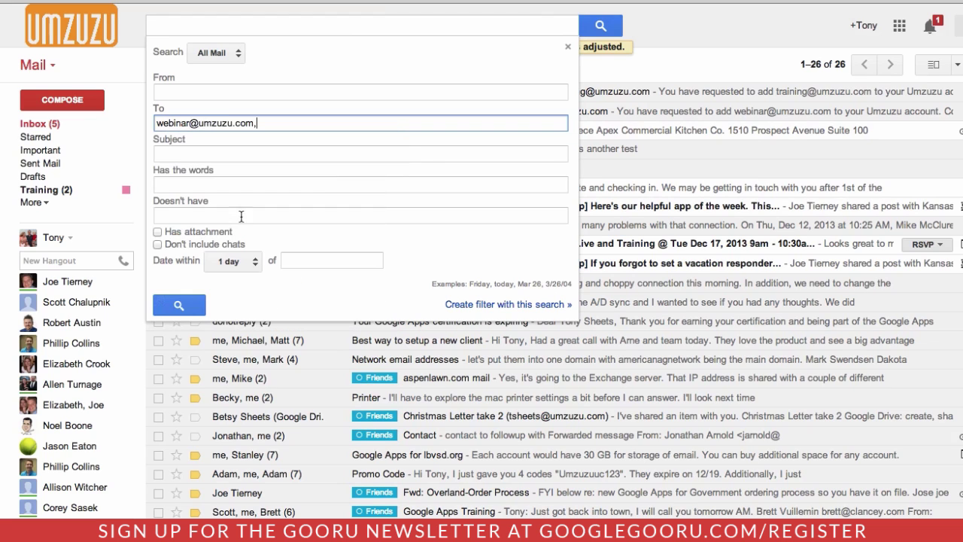
left_click(490, 307)
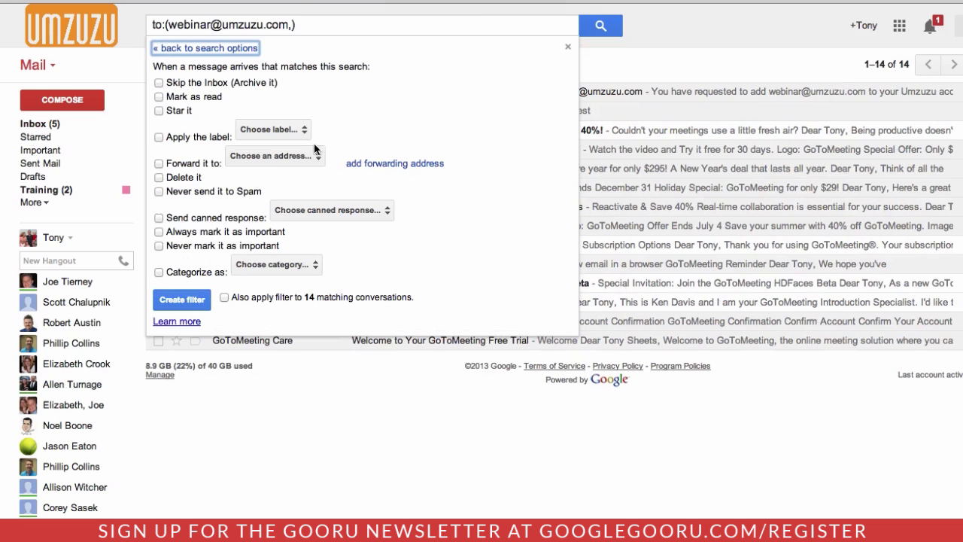
Step: Have the filter apply a new Webinar label and save it
left_click(158, 138)
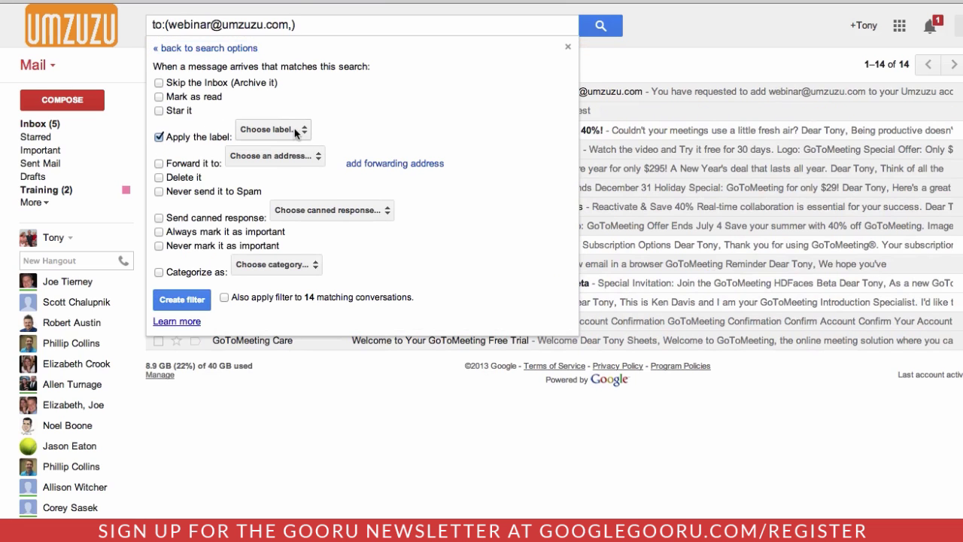
left_click(297, 132)
left_click(279, 141)
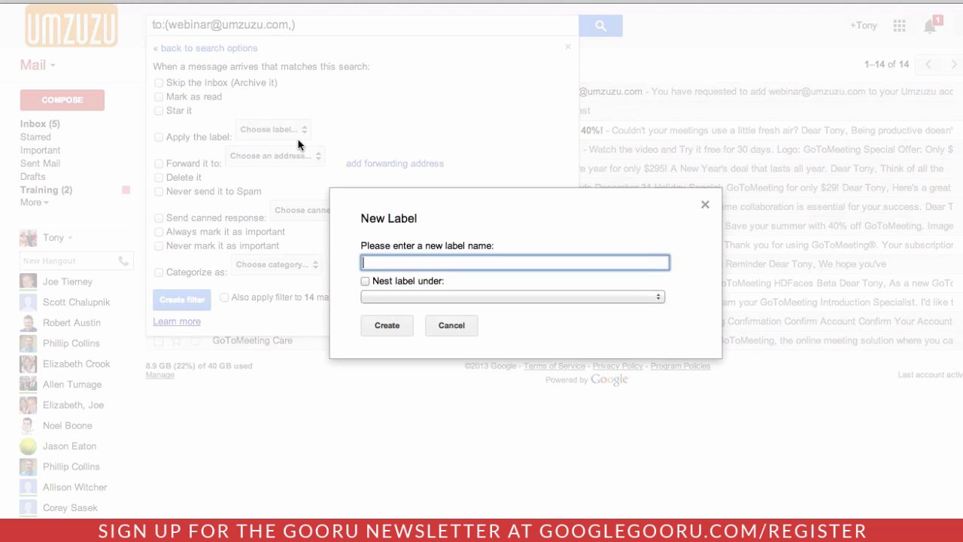
type("Webinar")
left_click(372, 324)
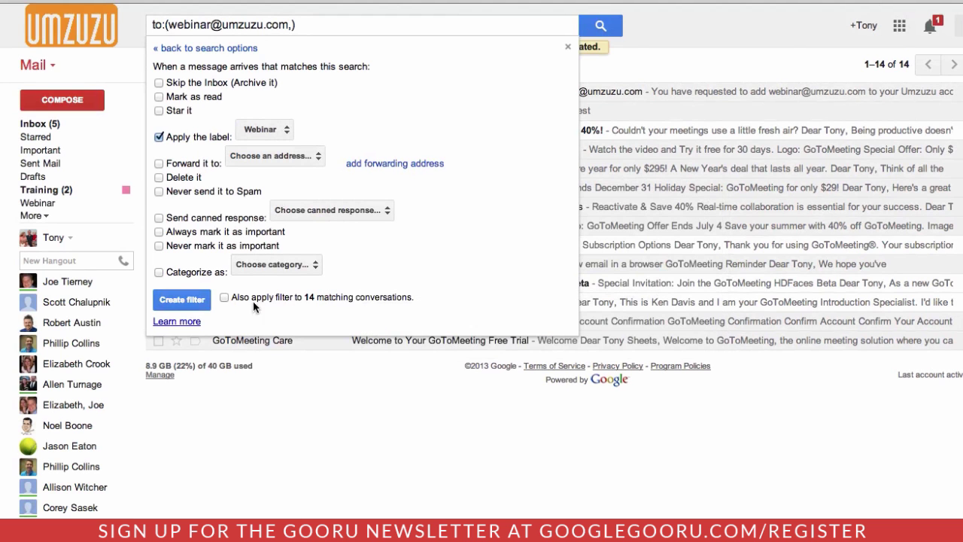
left_click(181, 299)
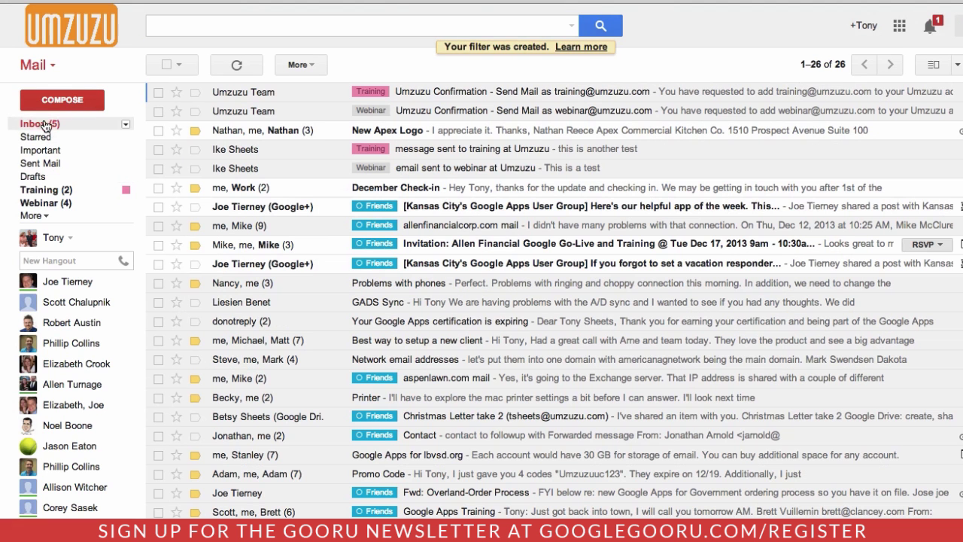
Step: Set the Webinar label's colour to orange from its sidebar menu
left_click(125, 202)
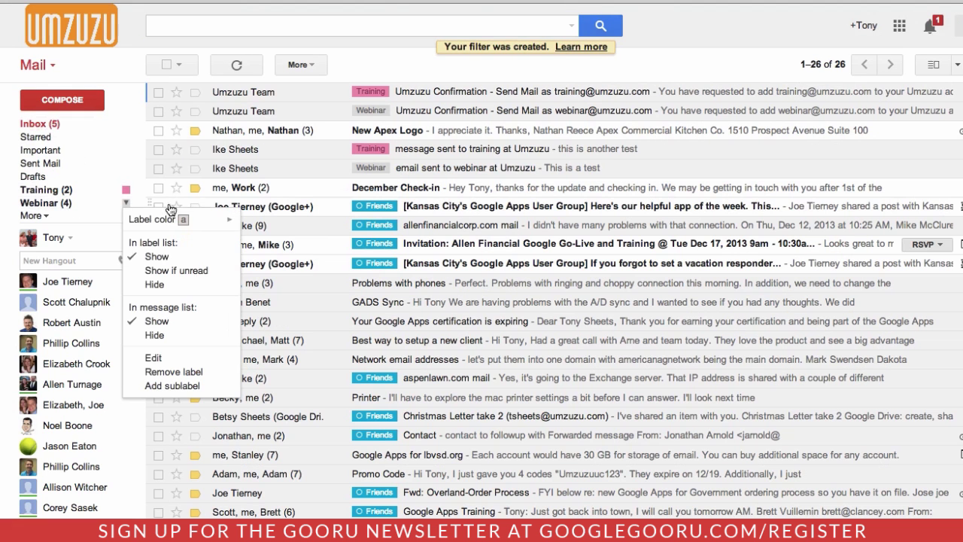
mouse_move(223, 219)
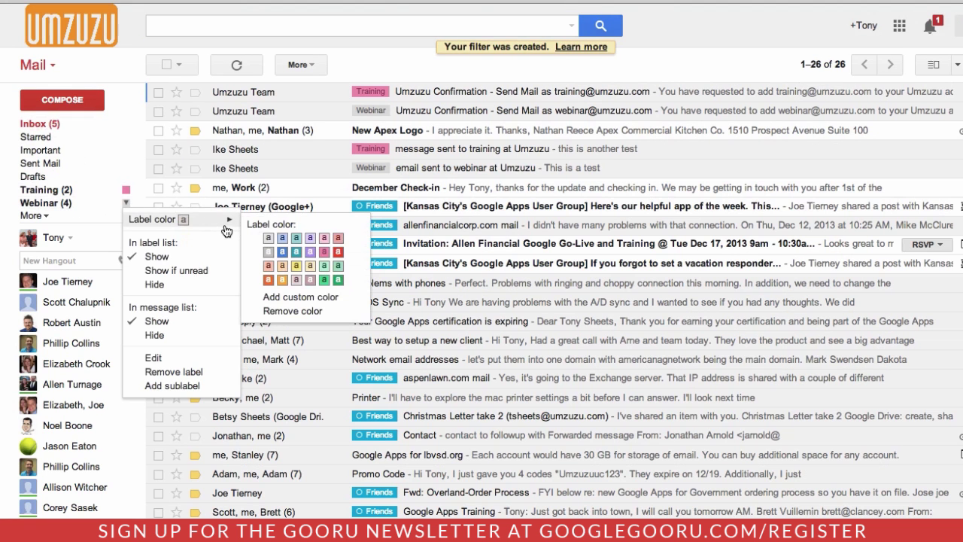
left_click(283, 281)
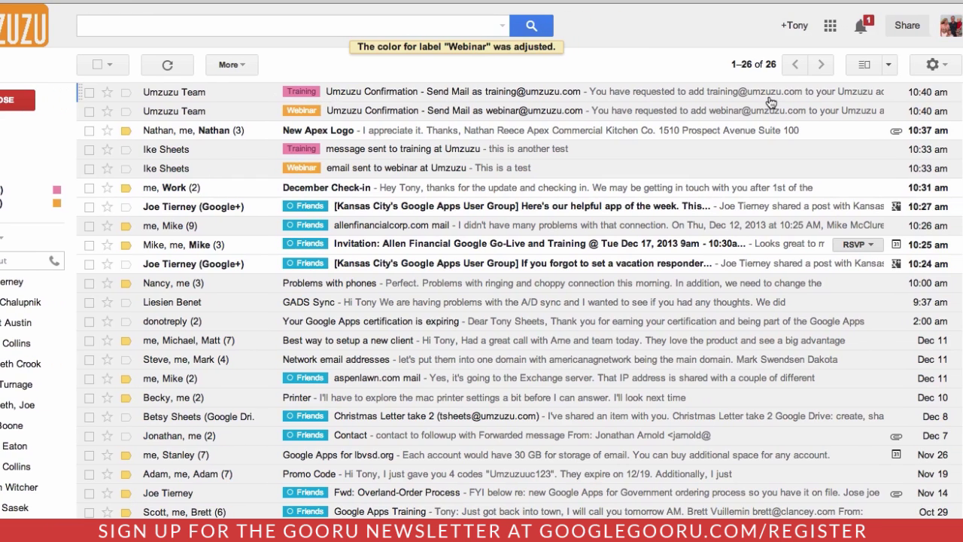
Step: Under Settings > Accounts, reply from the address each message was sent to, then return to Inbox
left_click(929, 68)
left_click(886, 178)
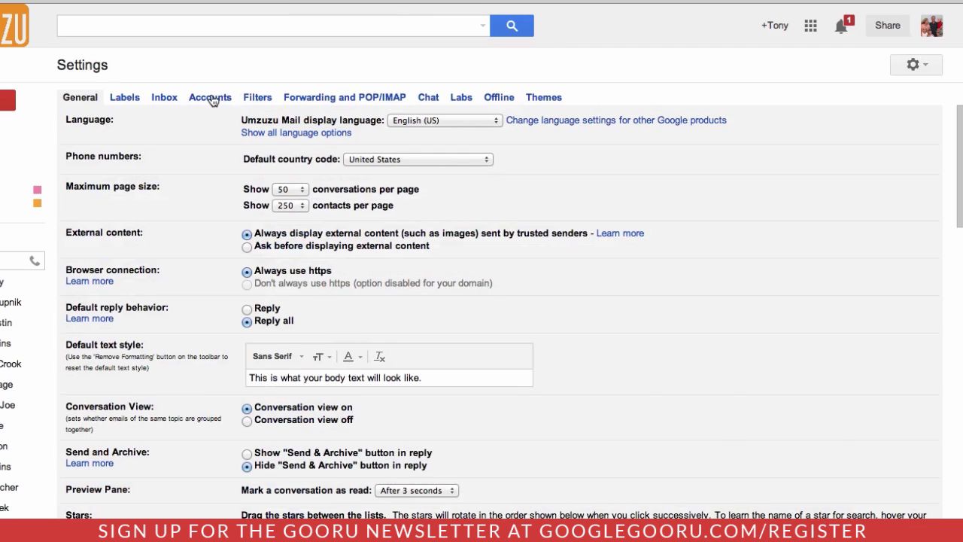
left_click(212, 99)
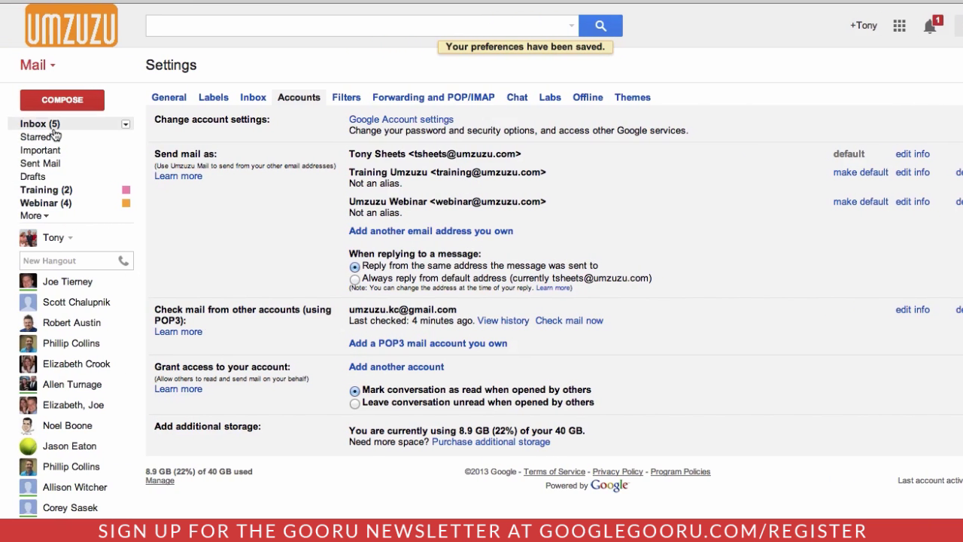
left_click(50, 128)
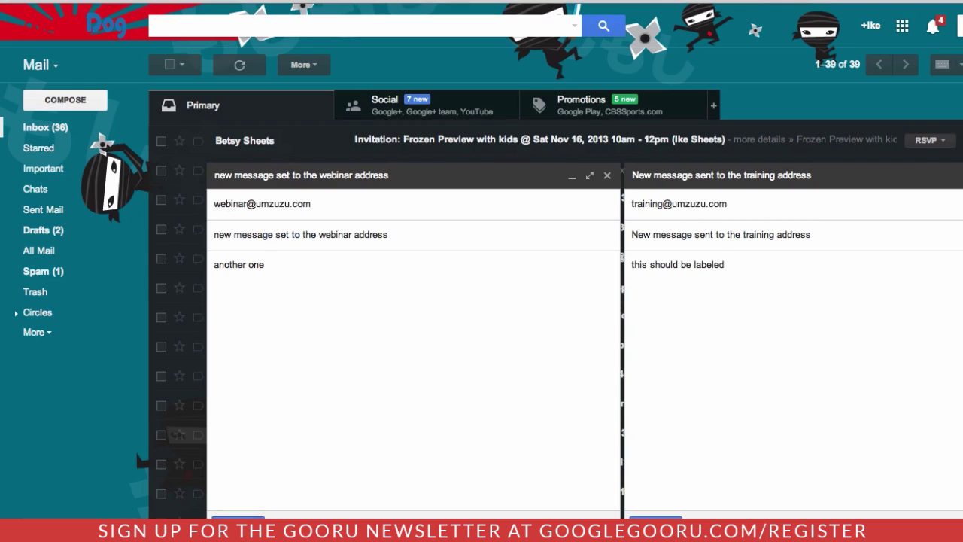
left_click(238, 526)
left_click(655, 526)
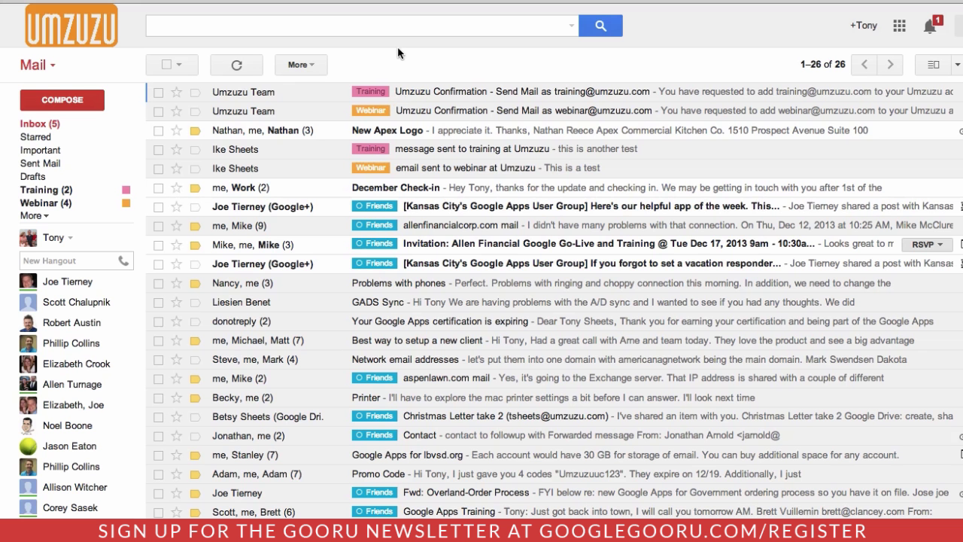
Step: Refresh the inbox, open the Training-labelled test message, and send a 'test back' reply
left_click(235, 64)
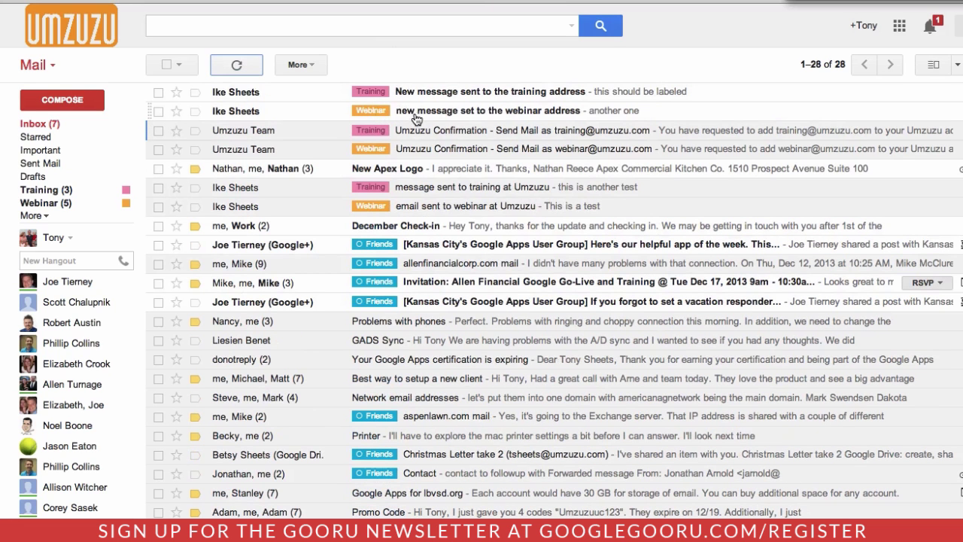
left_click(458, 93)
key("r")
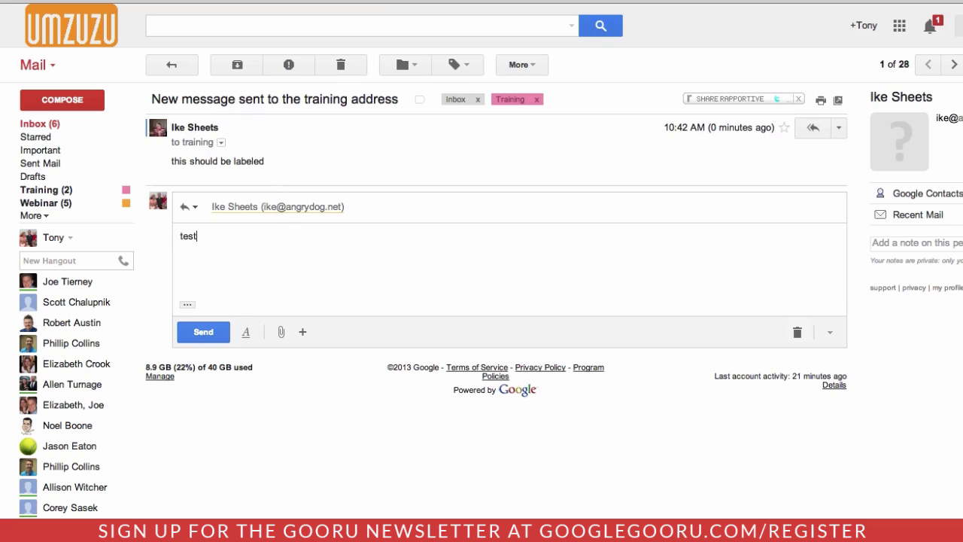
key("Tab")
key("Return")
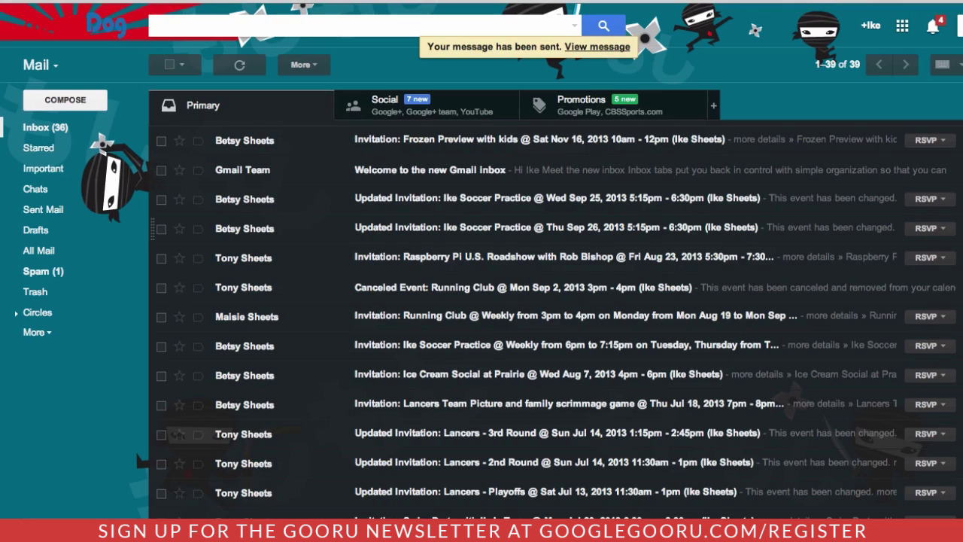
Step: Refresh the other inbox, then view the Training conversation showing the reply from Training Umzuzu
left_click(239, 65)
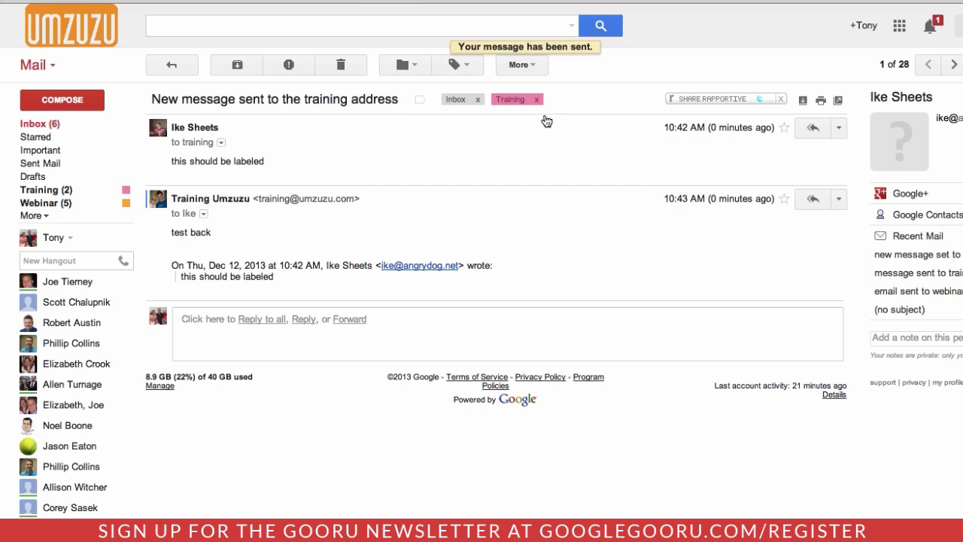
left_click(126, 190)
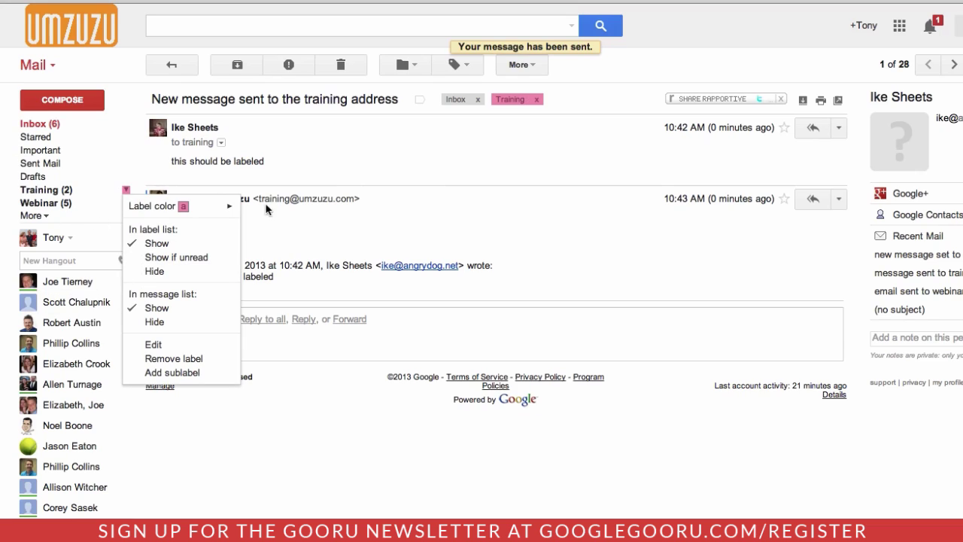
left_click(544, 166)
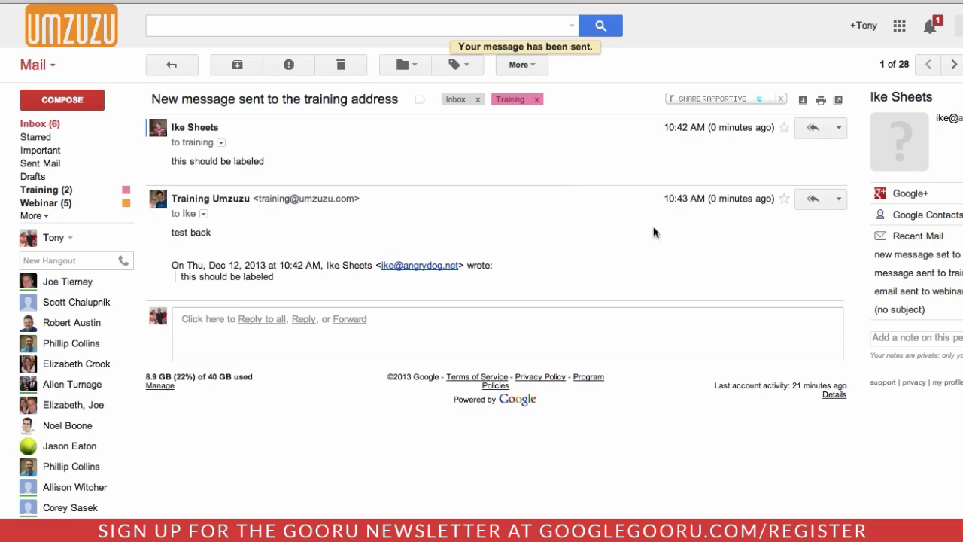